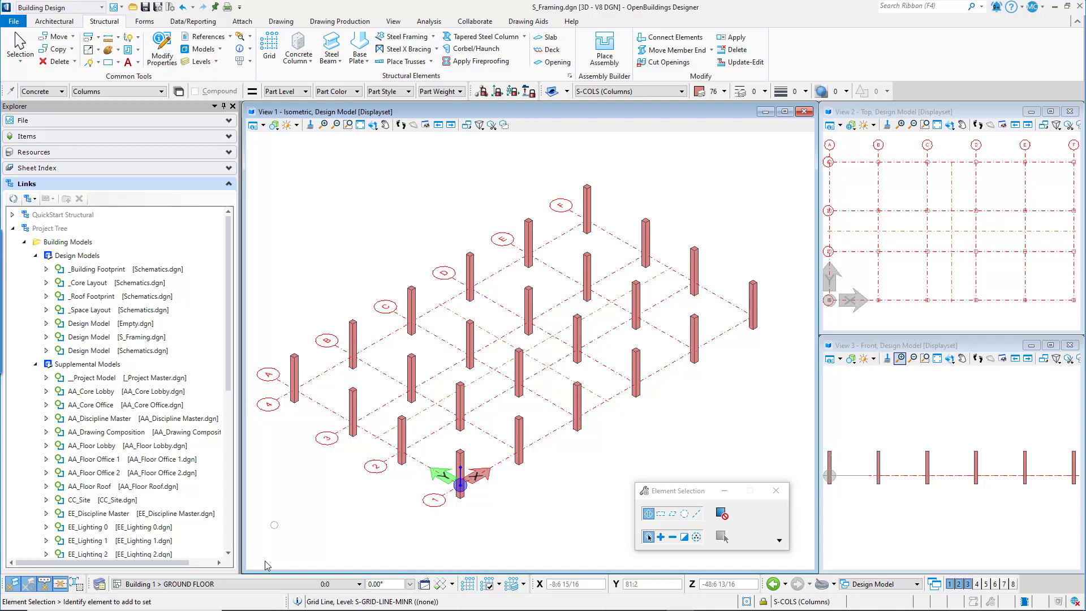
Step: Make FLOOR 1 the active floor and start placing Concrete Beams from the Structural tab
click(263, 584)
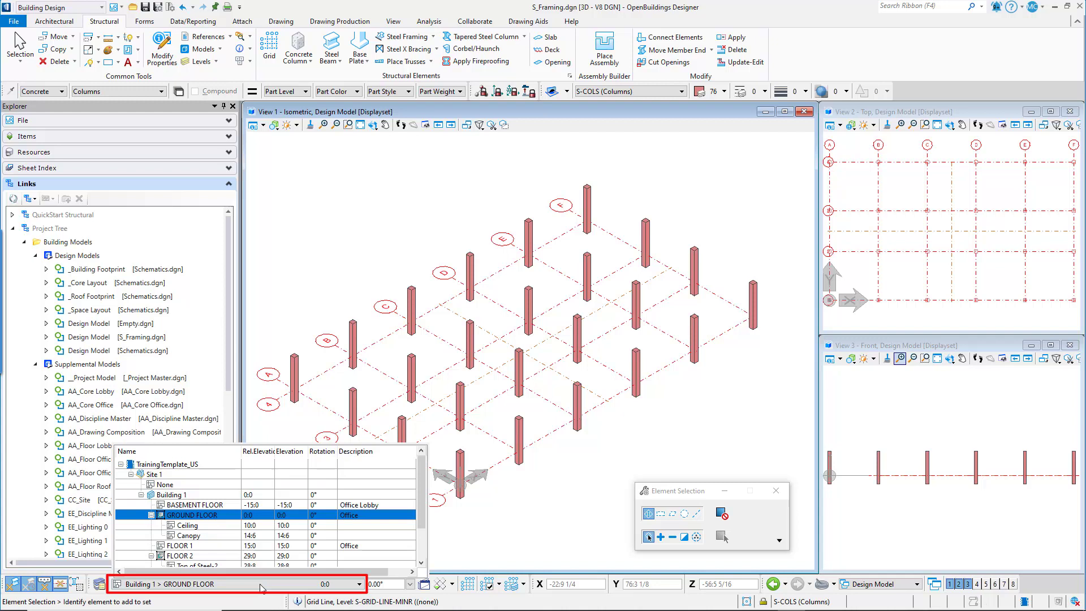
click(205, 546)
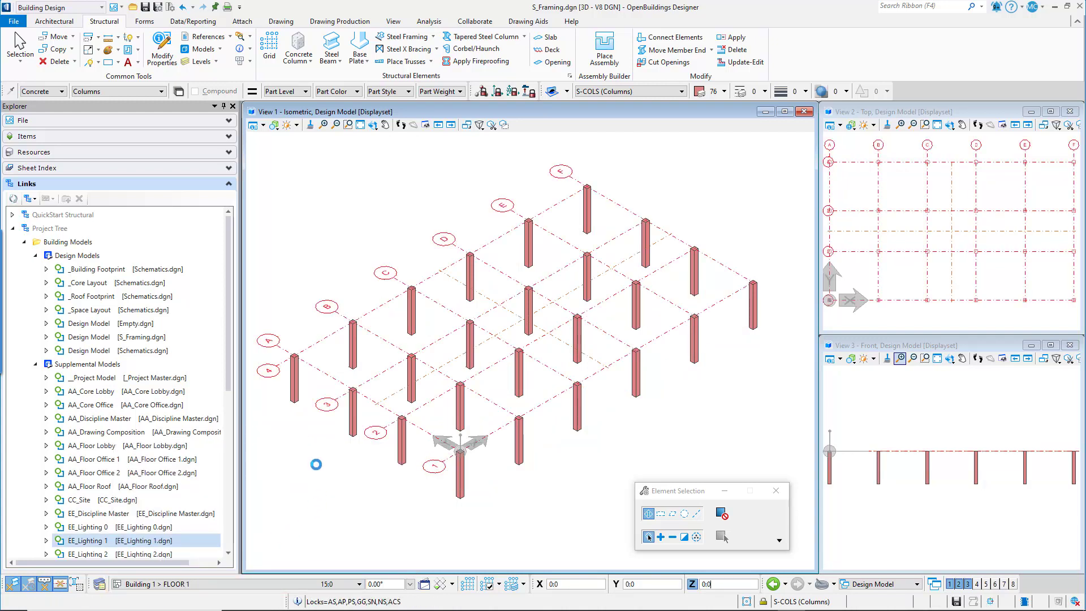
click(340, 62)
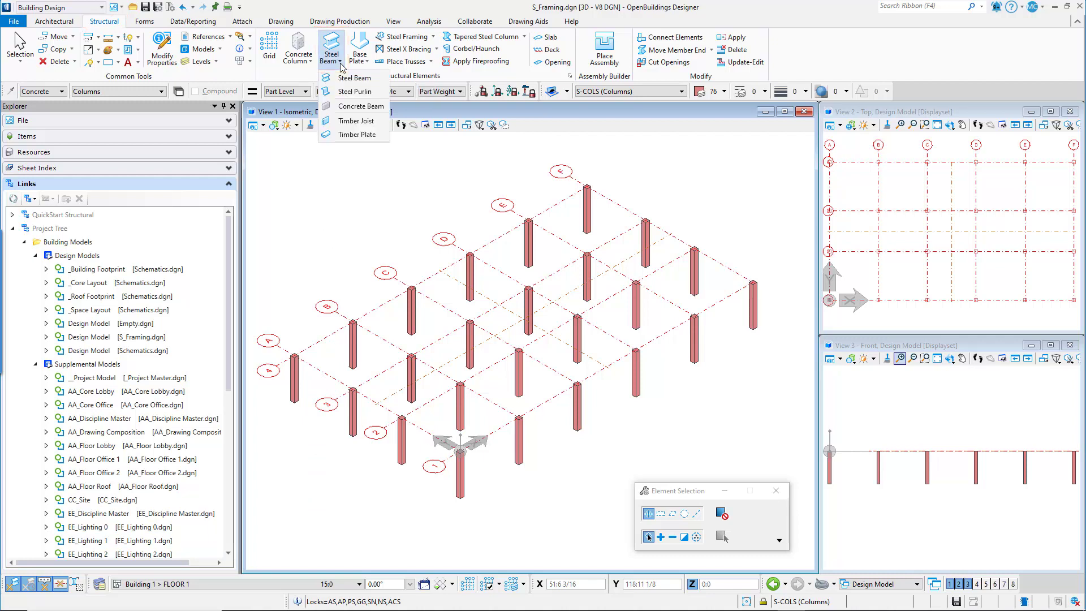
click(351, 107)
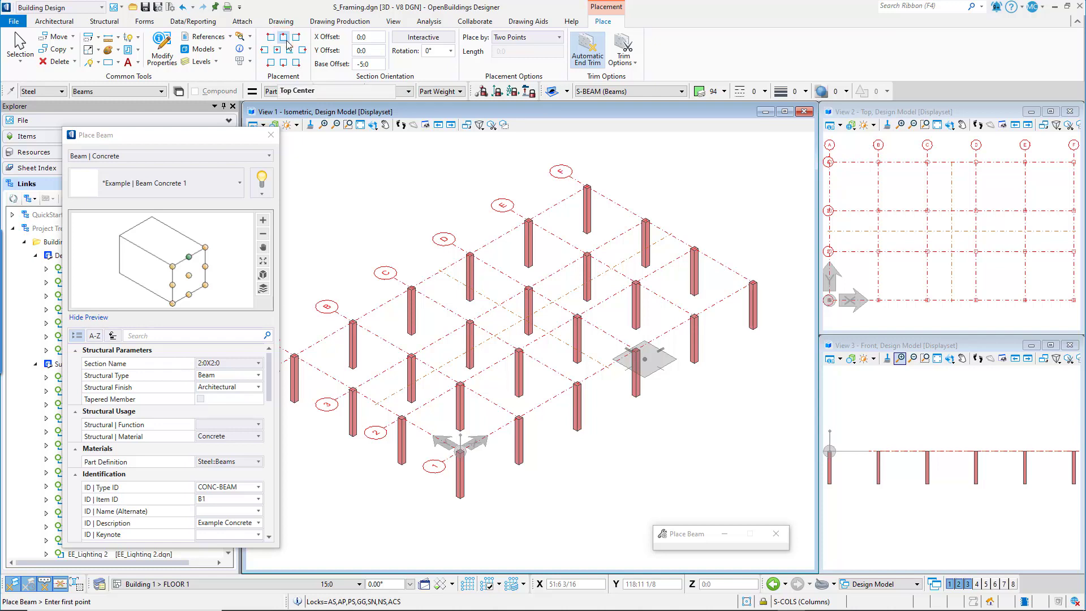
Step: Set Place by to Grid and Trim Options to 'Trim to any interfering member'
key(Tab)
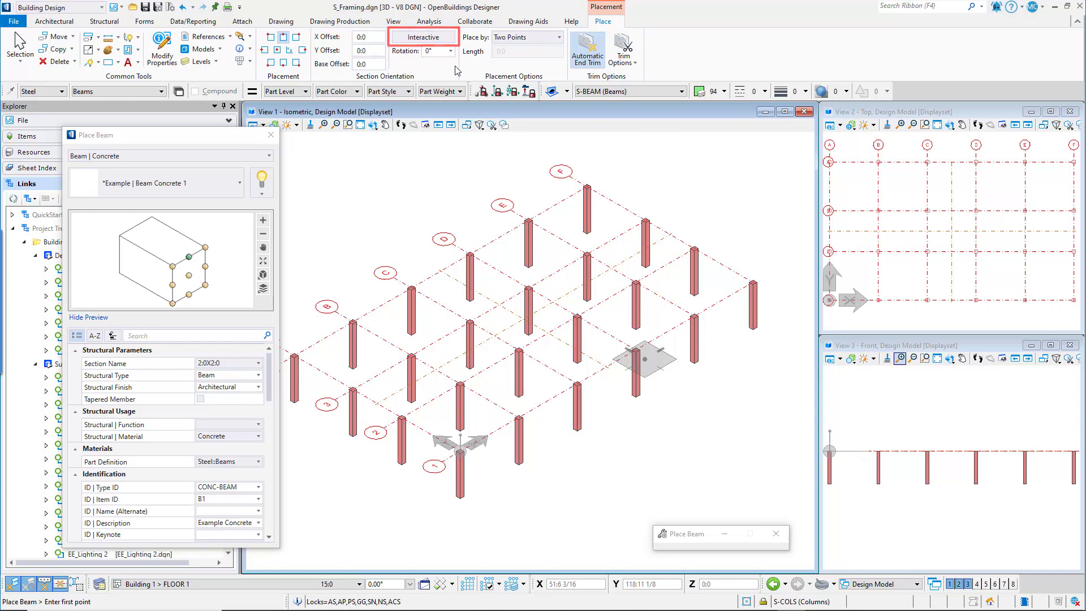
click(521, 39)
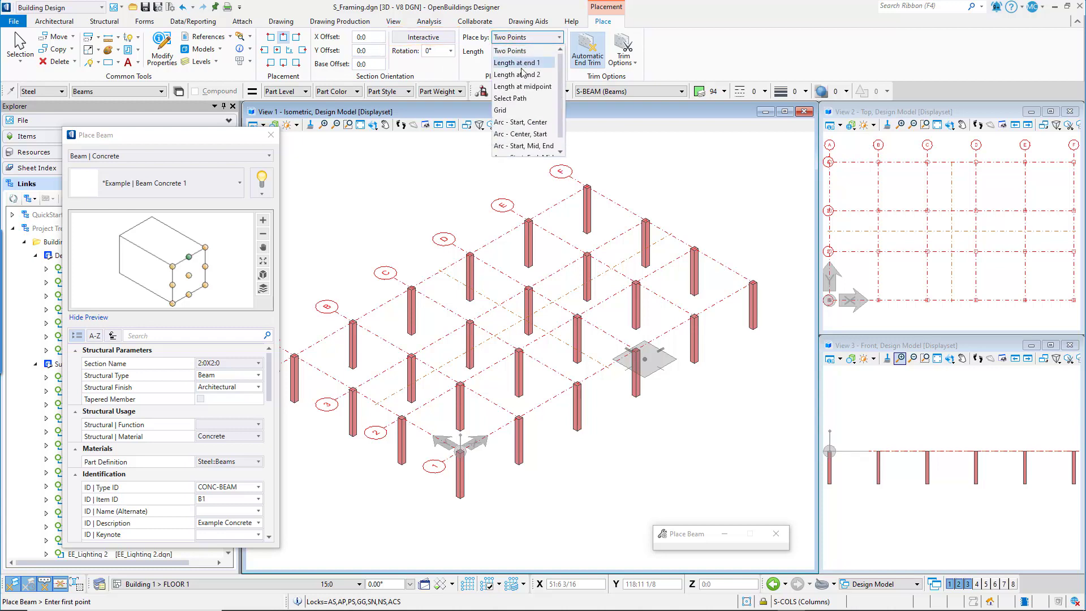
click(523, 111)
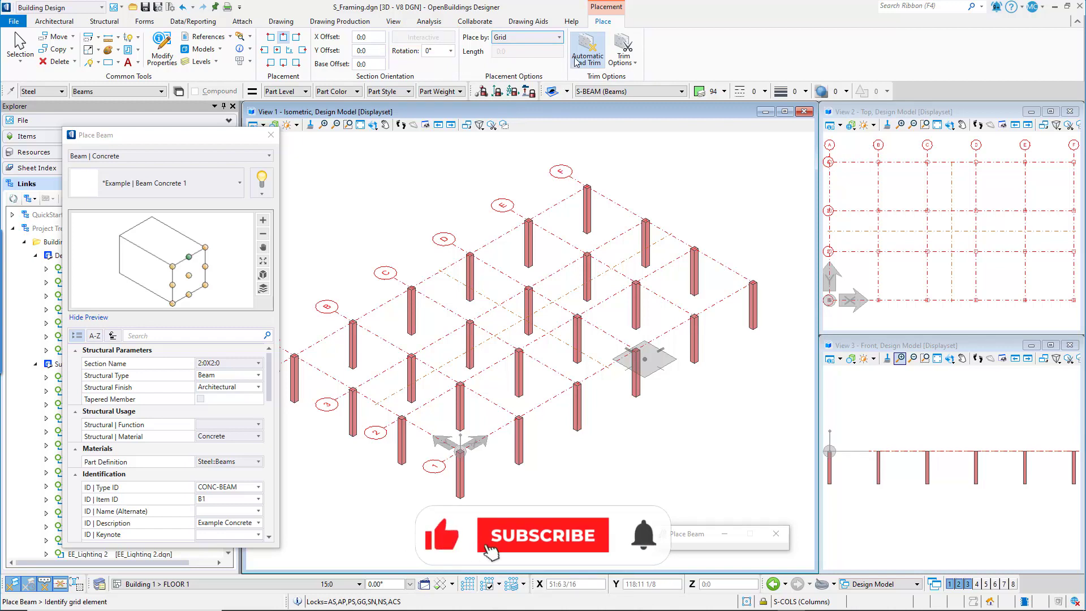
click(625, 67)
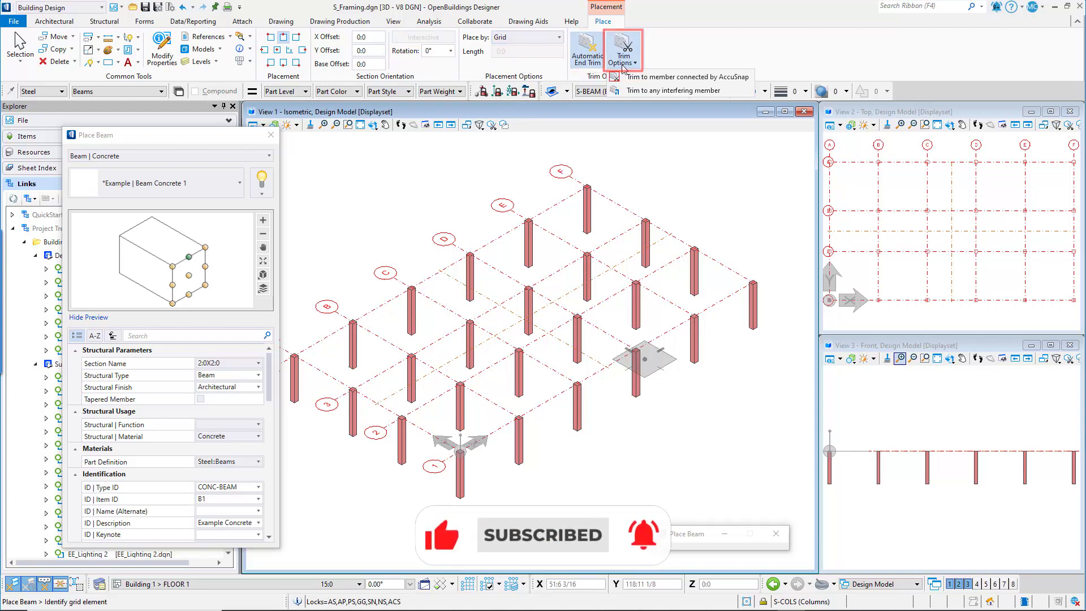
click(654, 92)
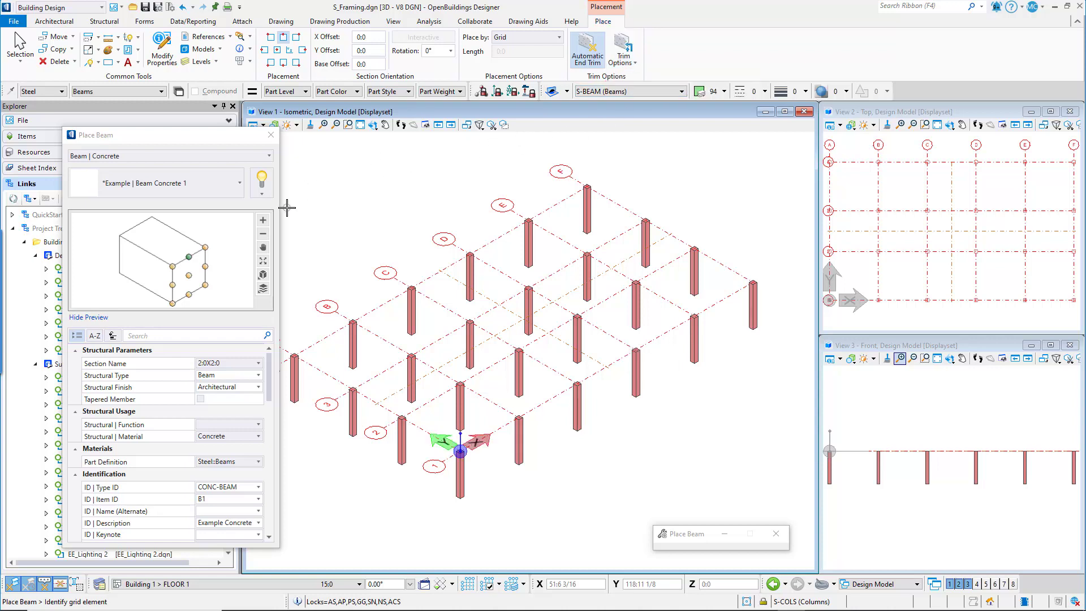
Step: Choose the *Example | Beam Concrete 1 catalog type and set the alternate name to 24X24
click(239, 183)
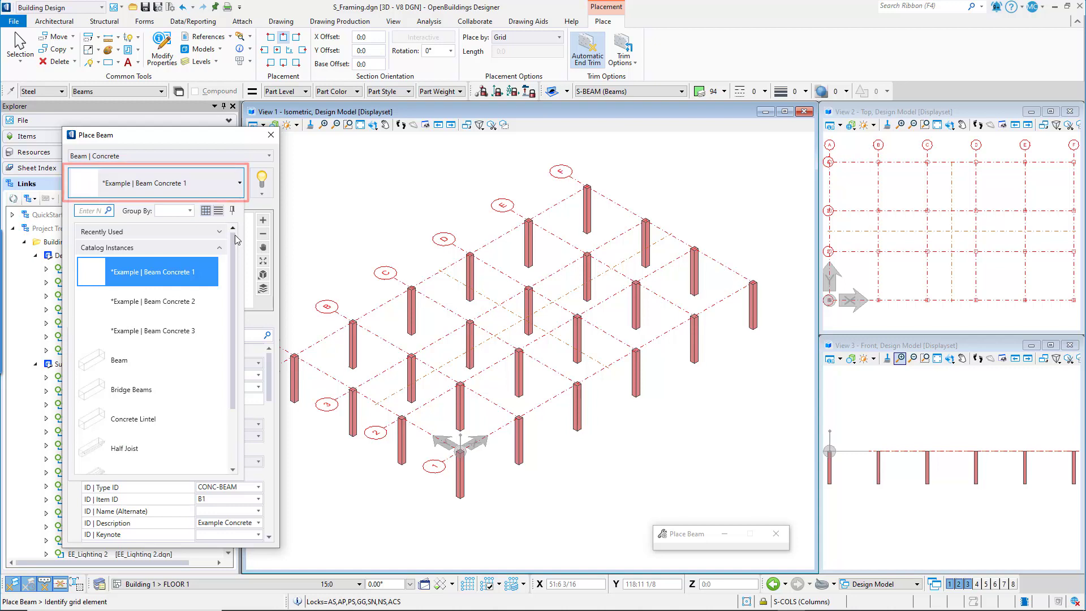
click(204, 277)
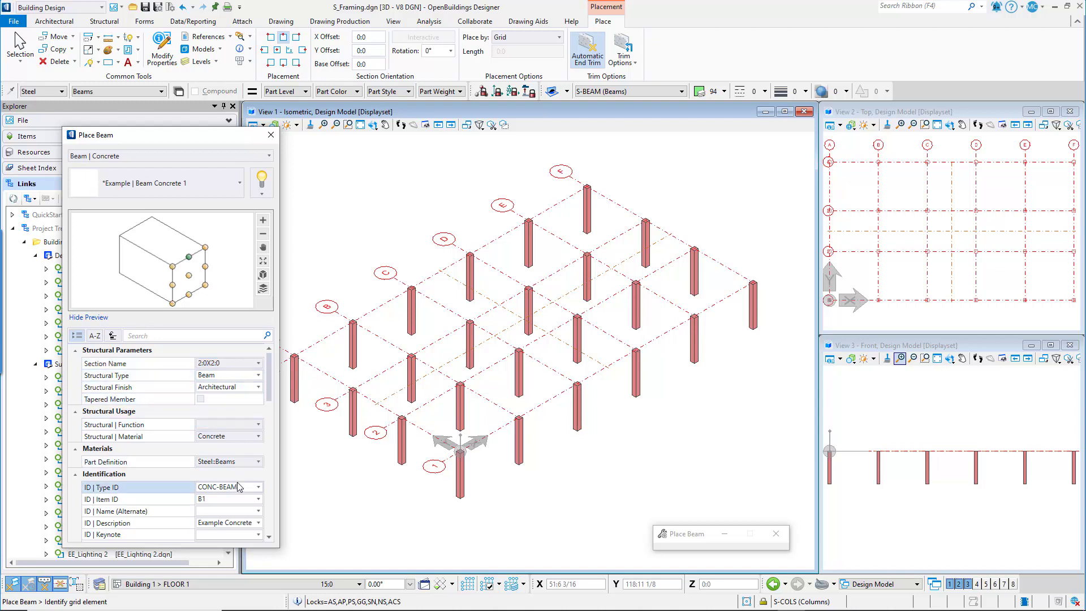
click(236, 510)
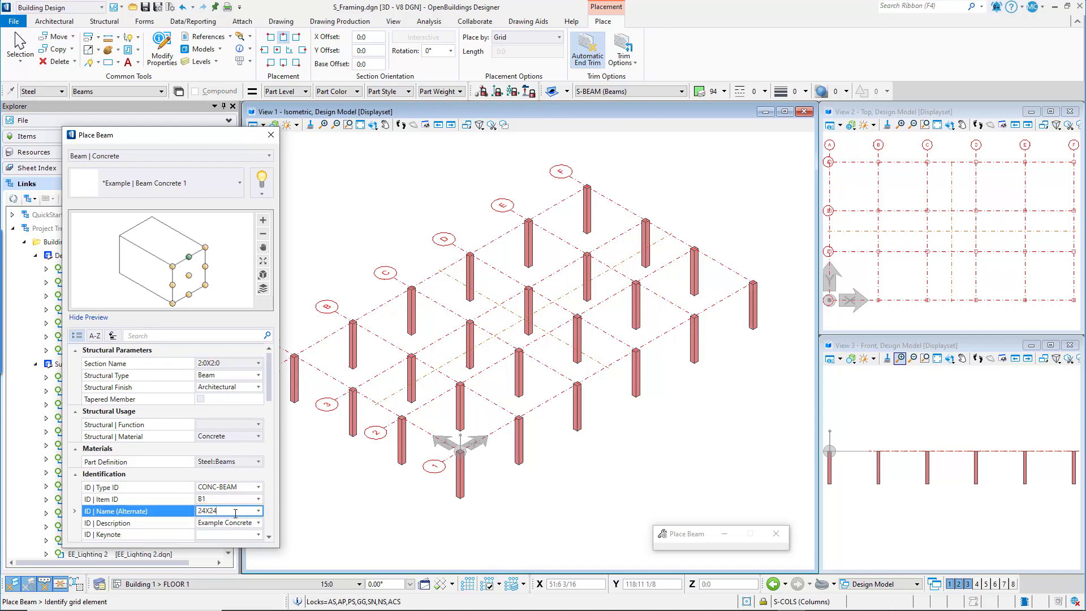
scroll(269, 399, down, 2)
drag(270, 403, 262, 464)
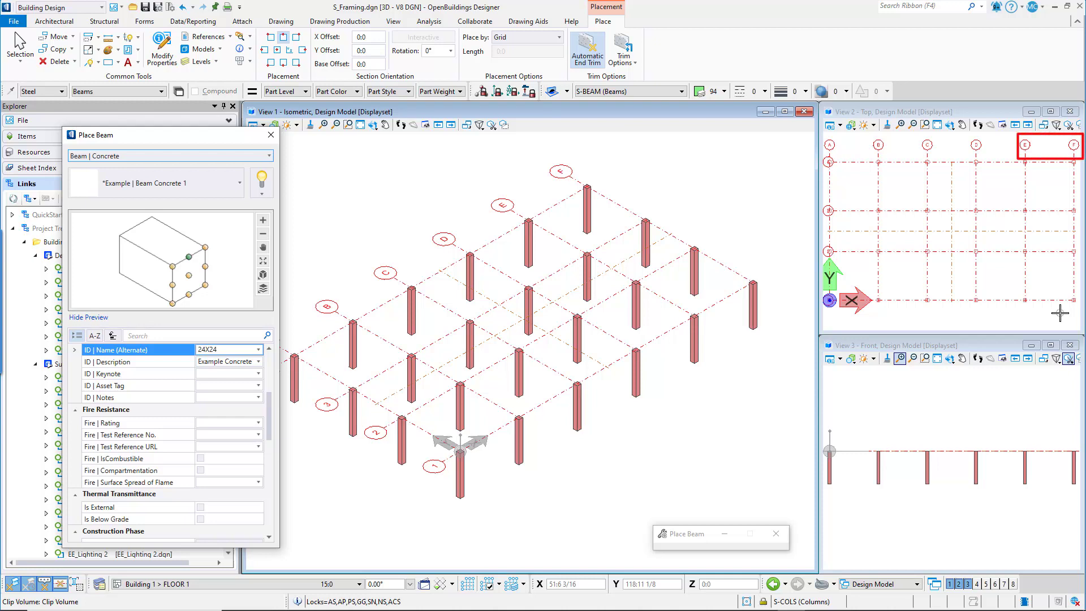
Step: Fence the E–F bay grid lines in the top view and accept to place its beams
click(1059, 313)
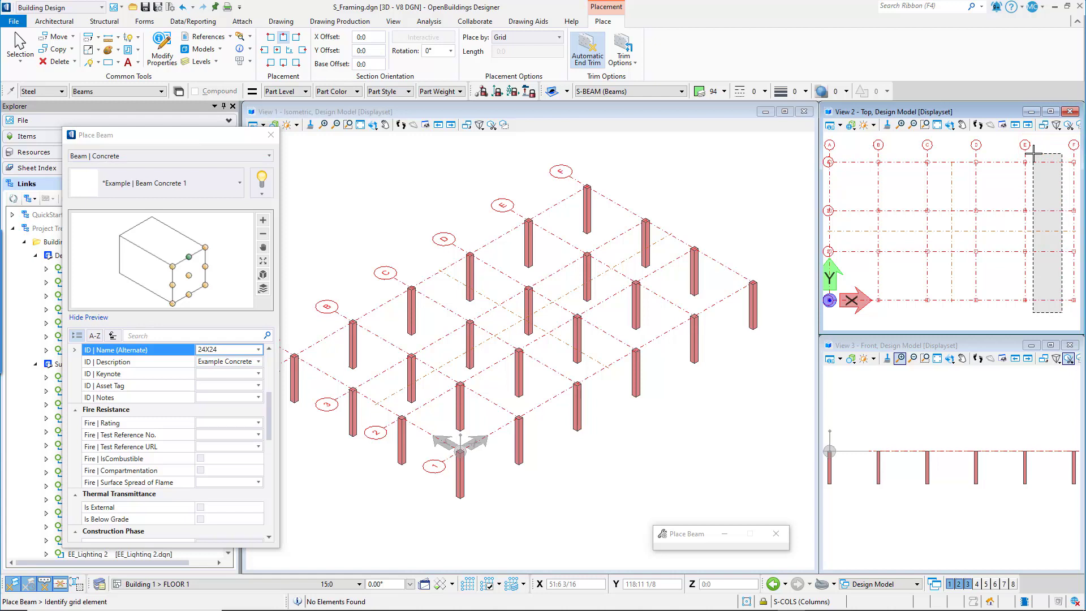
key(ctrl)
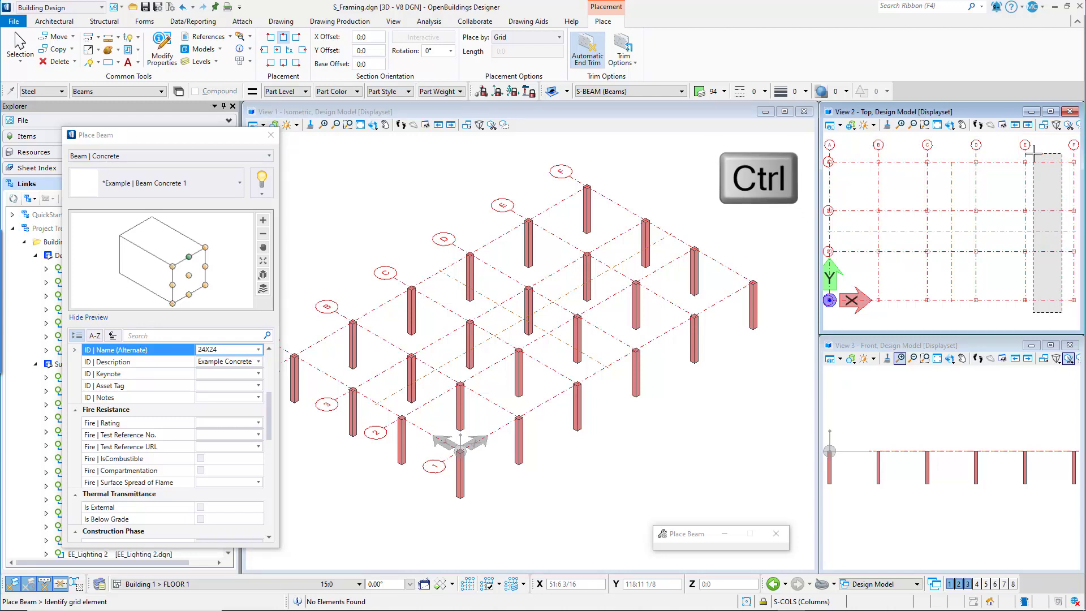
ctrl+click(1033, 153)
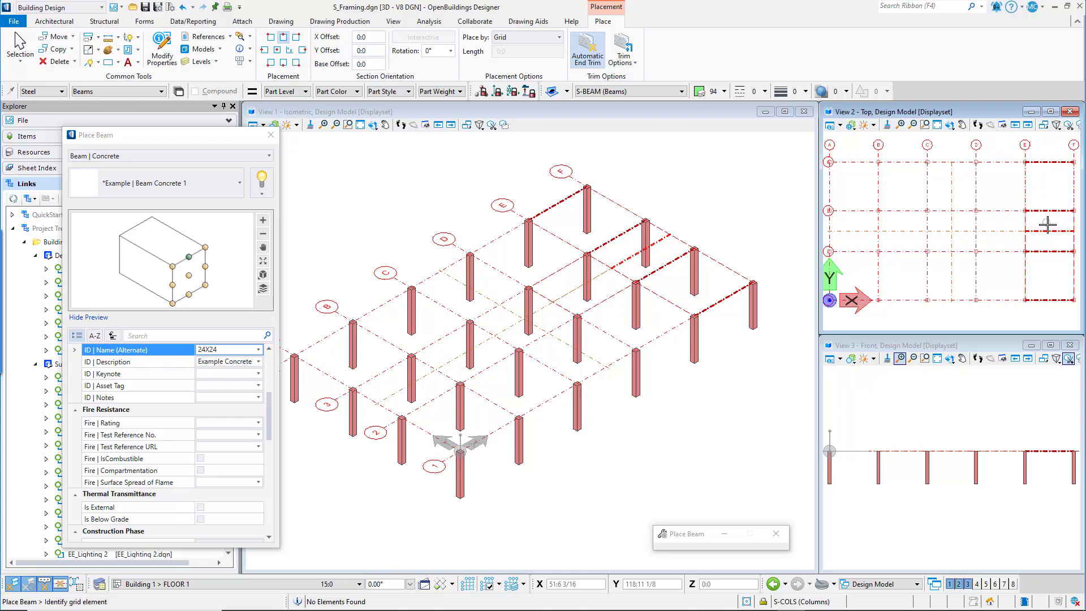
click(726, 203)
click(727, 203)
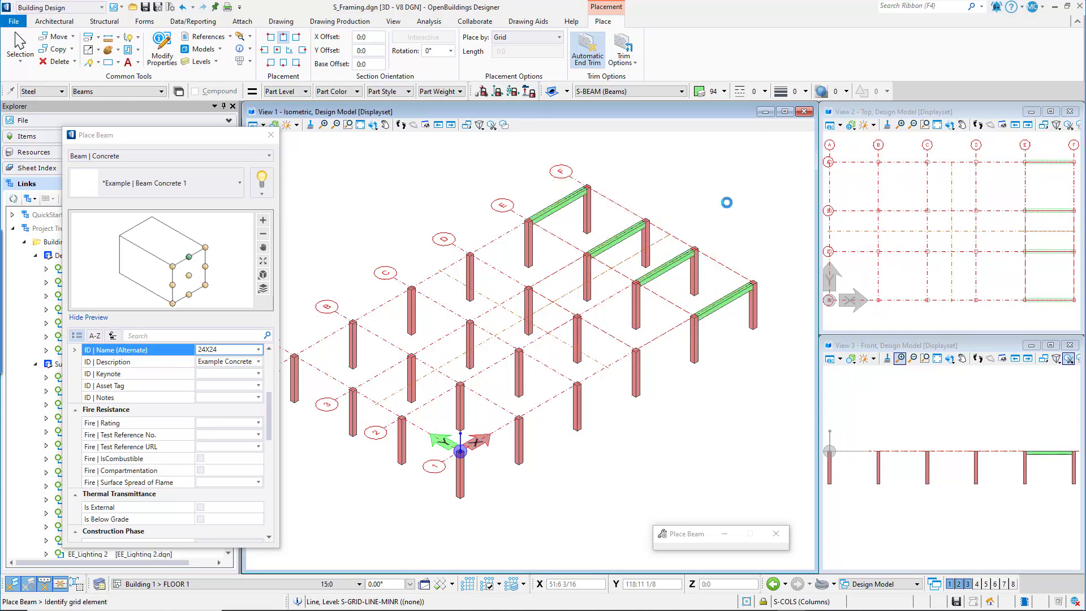
Step: Place beams along the D–E, C–D, B–C and A–B grid lines
click(995, 157)
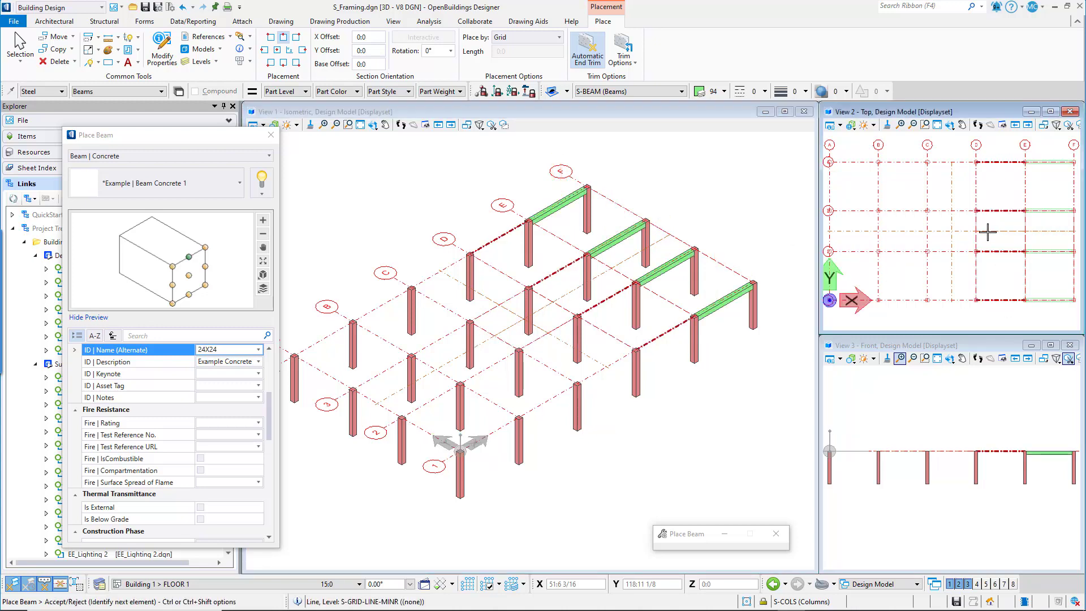
click(770, 220)
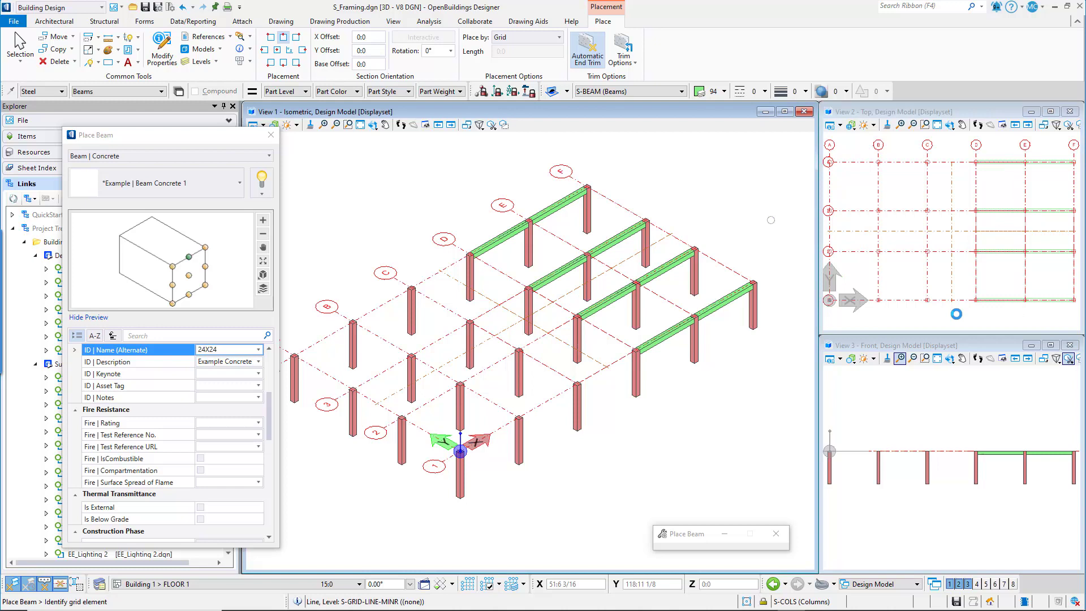
click(940, 152)
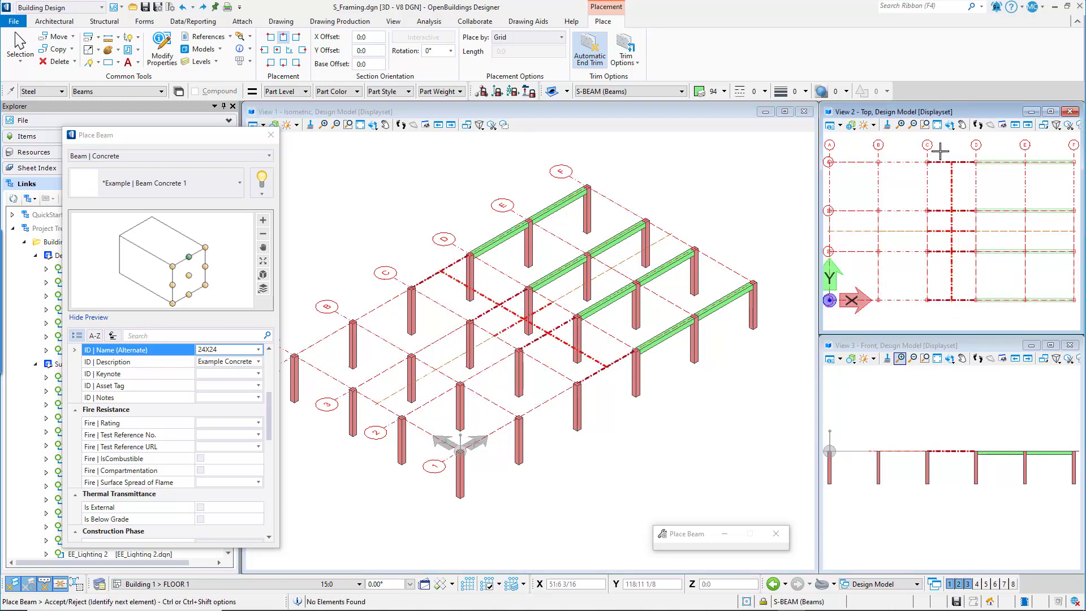
right_click(940, 151)
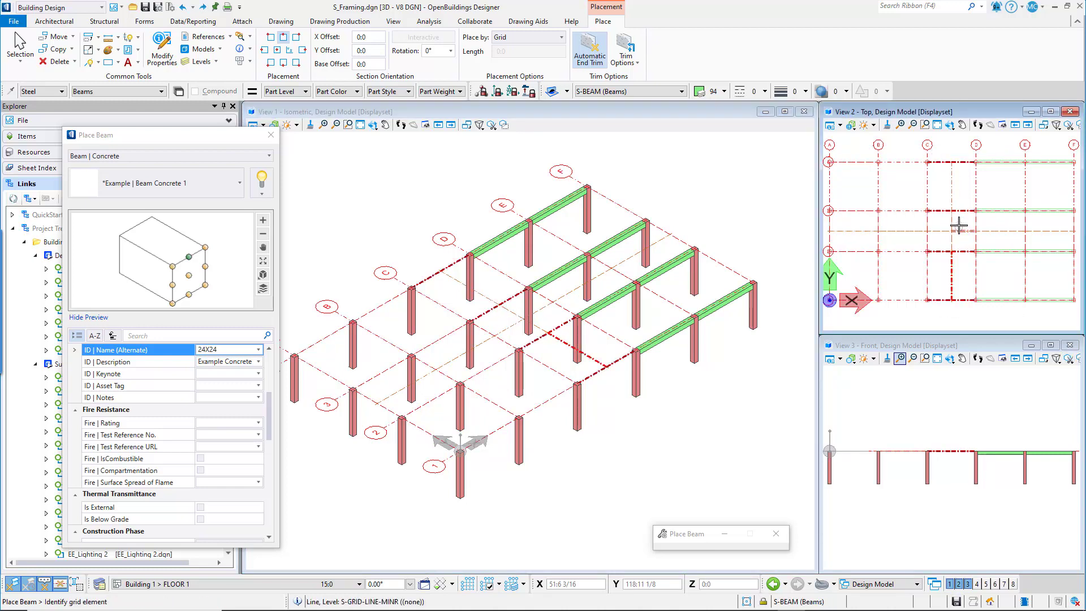
click(942, 286)
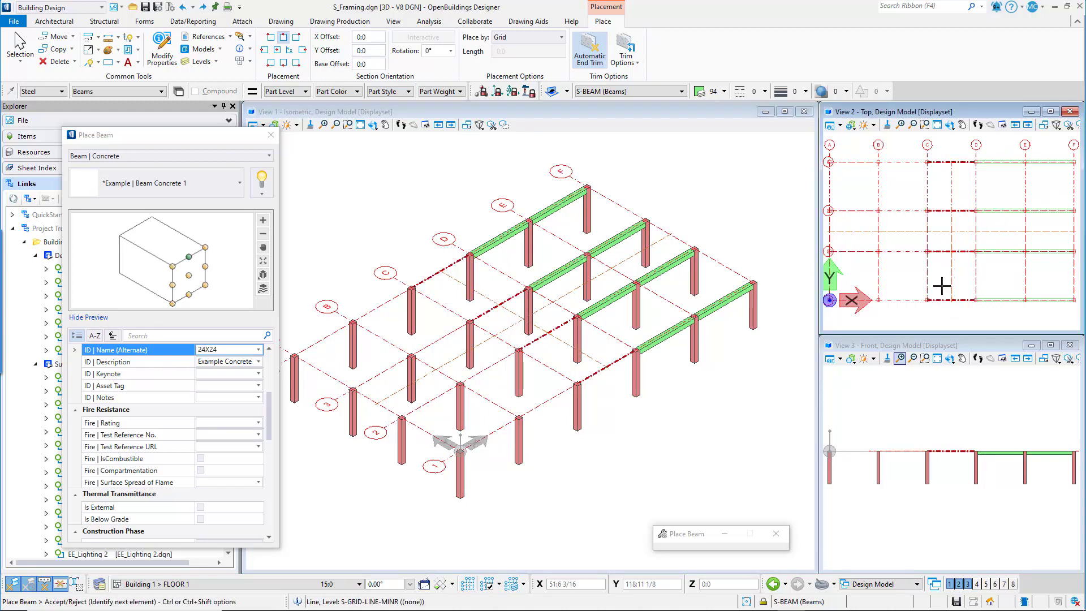
click(934, 318)
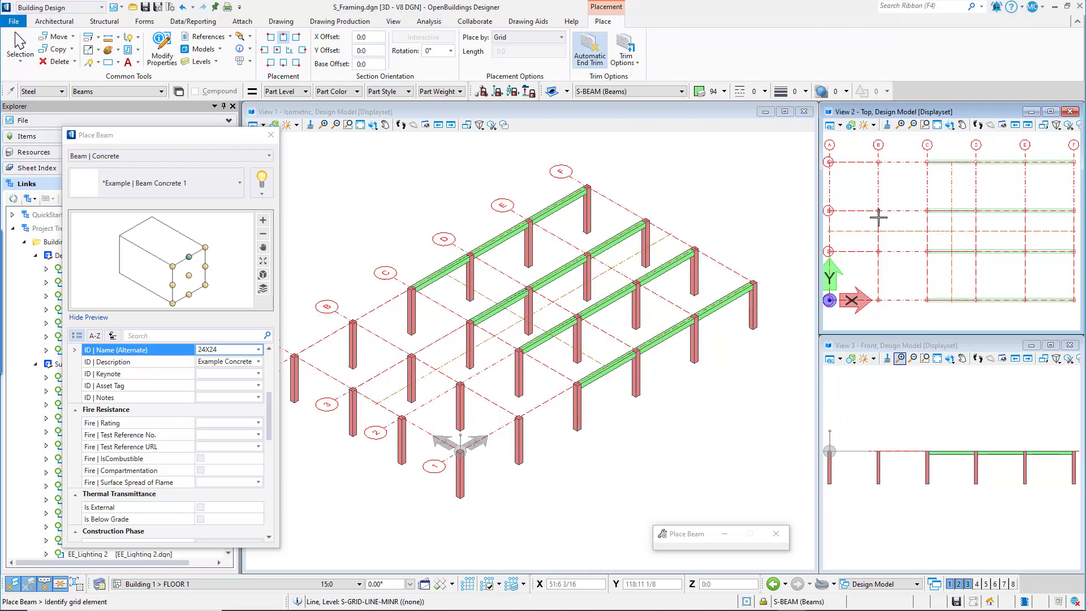
click(893, 153)
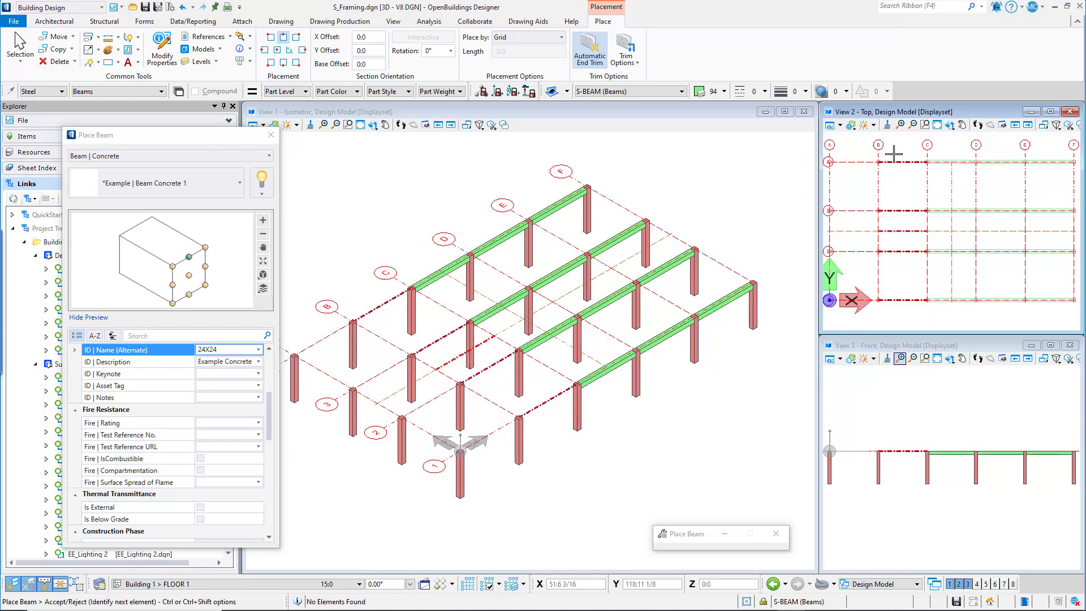
click(910, 312)
click(848, 154)
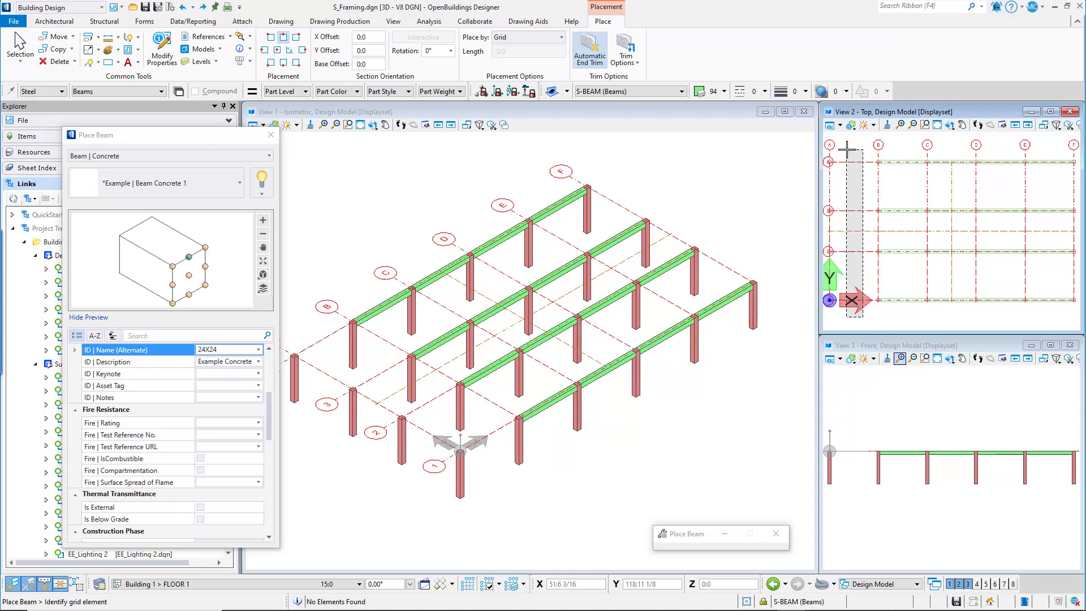
click(862, 238)
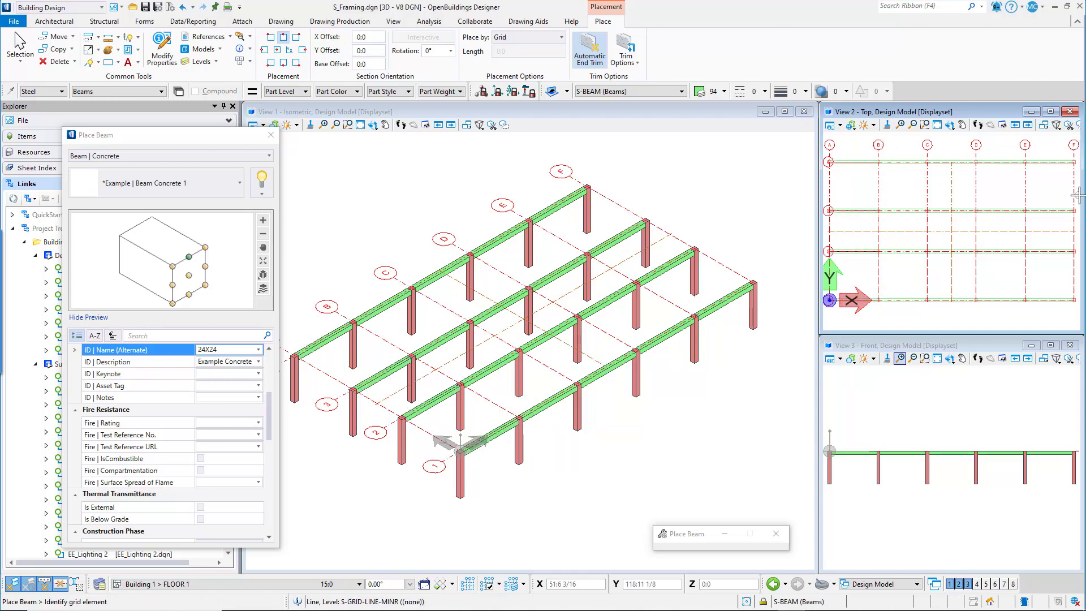
Step: Place cross beams along the remaining grid rows until every column is connected
click(846, 174)
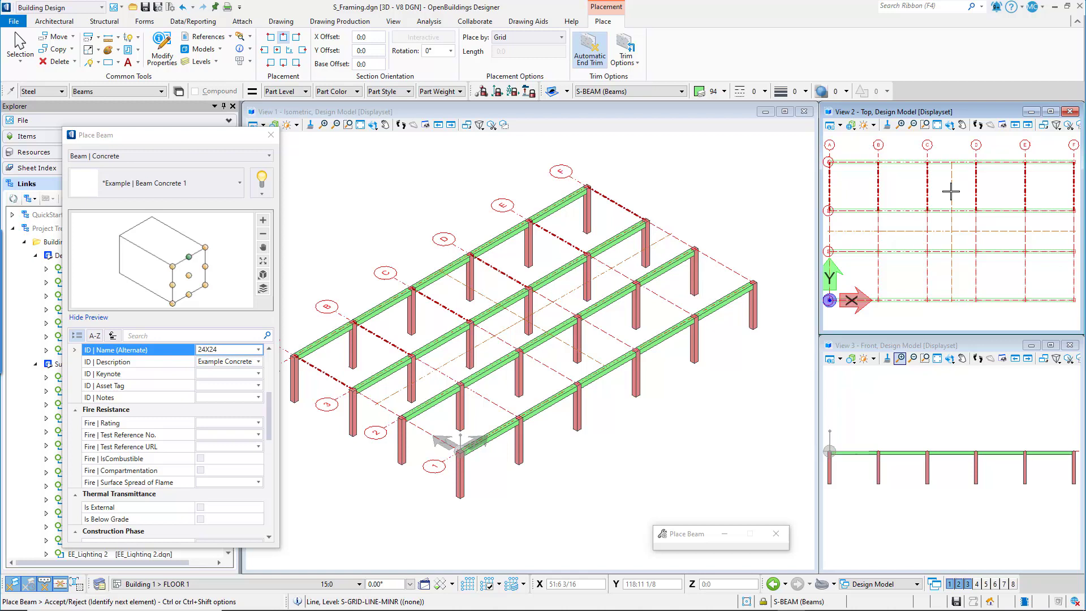
click(946, 147)
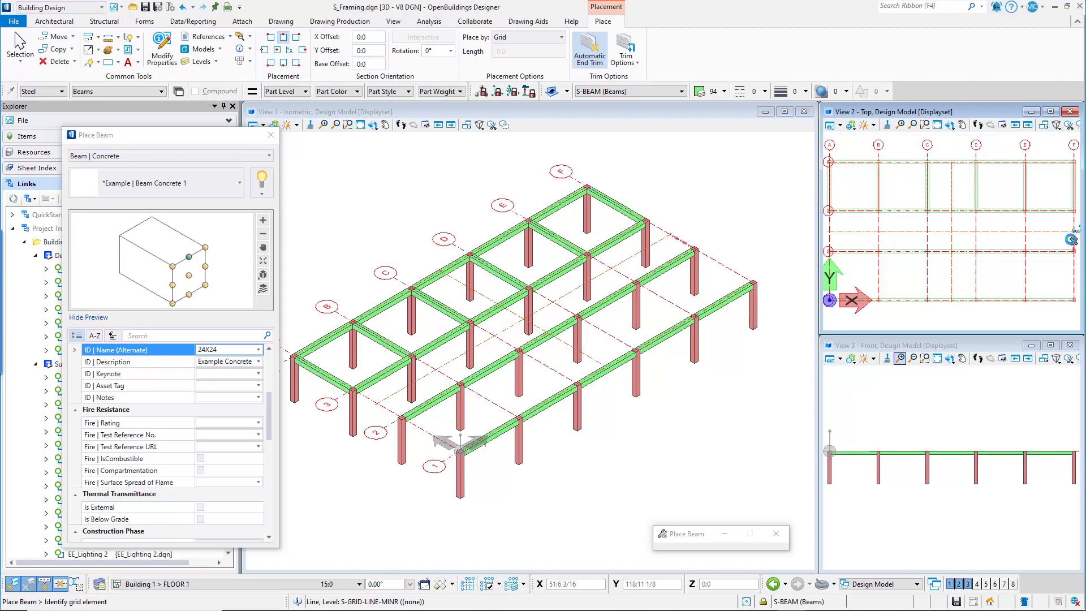
click(825, 225)
click(825, 225)
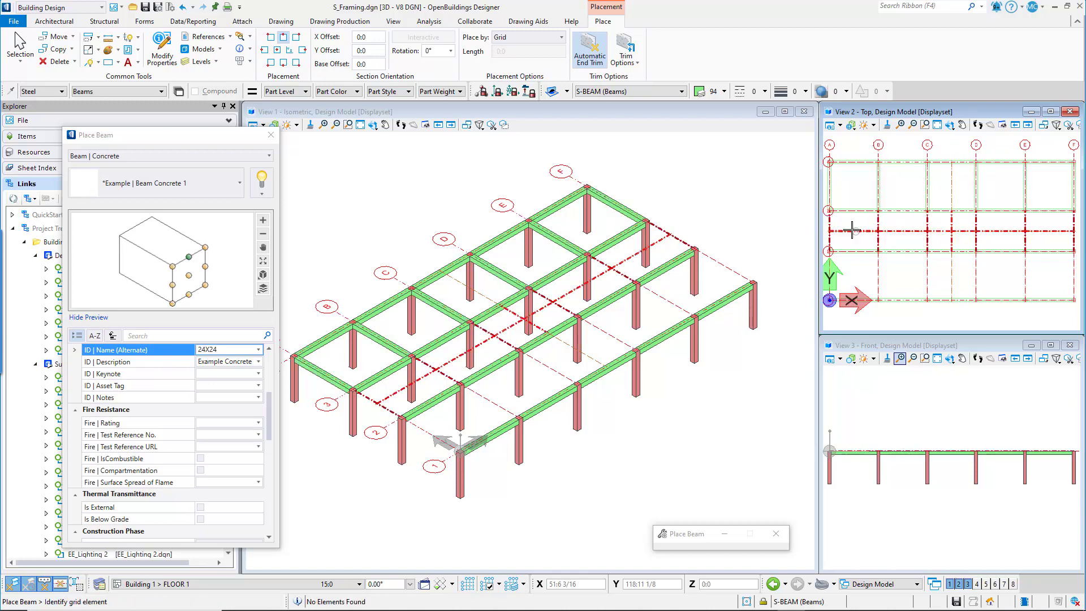
click(1044, 226)
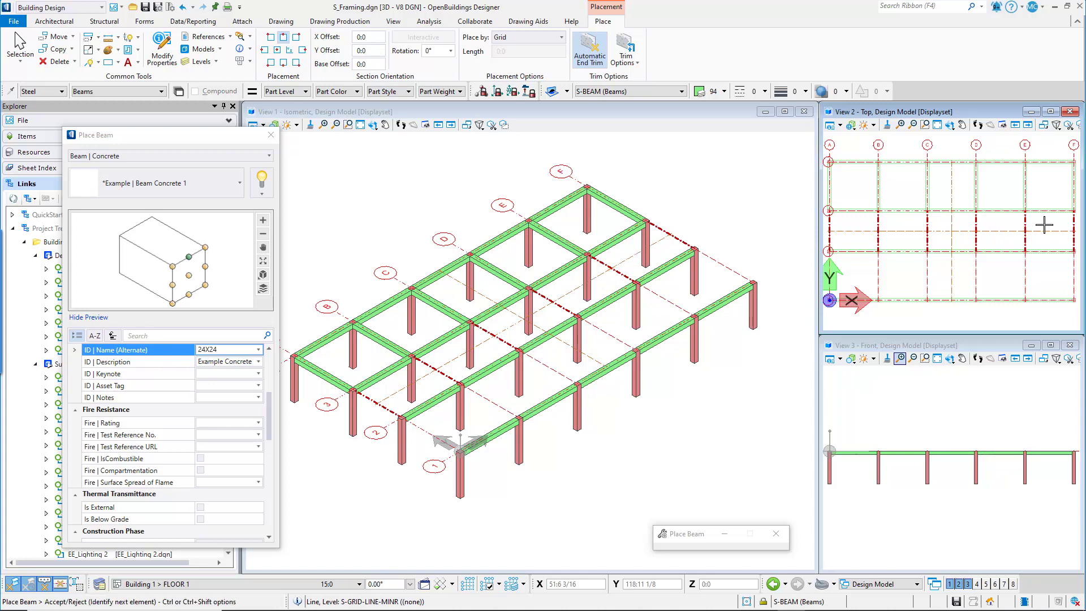
click(1044, 225)
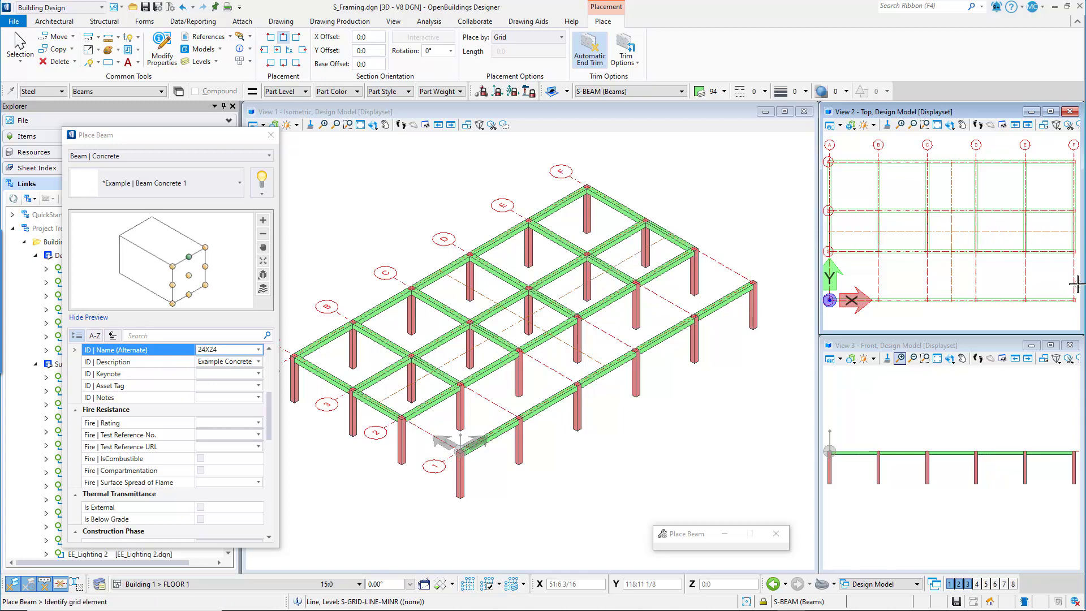
click(835, 265)
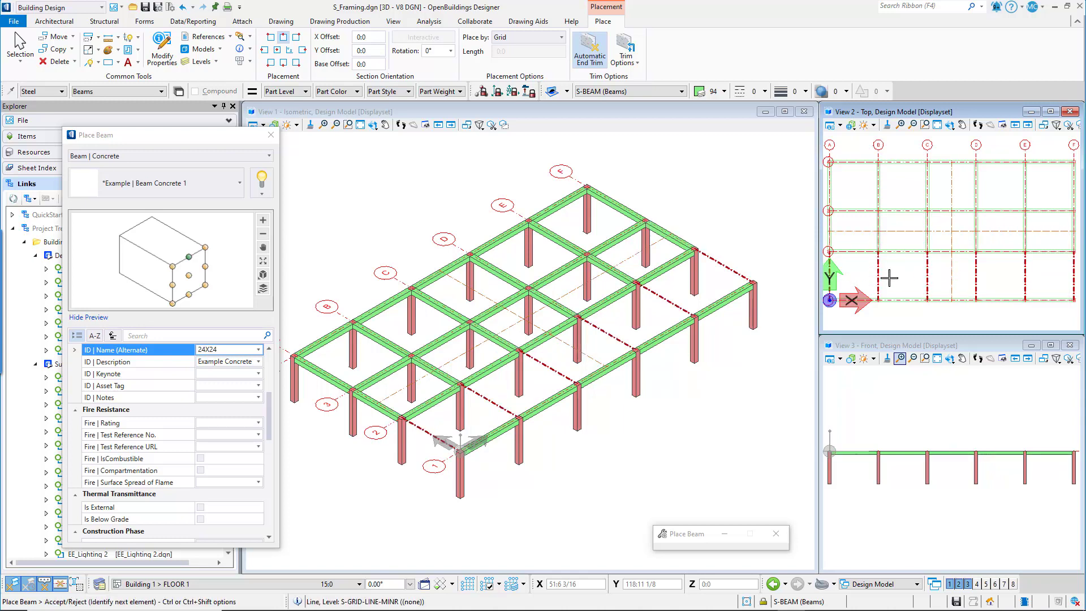
click(775, 204)
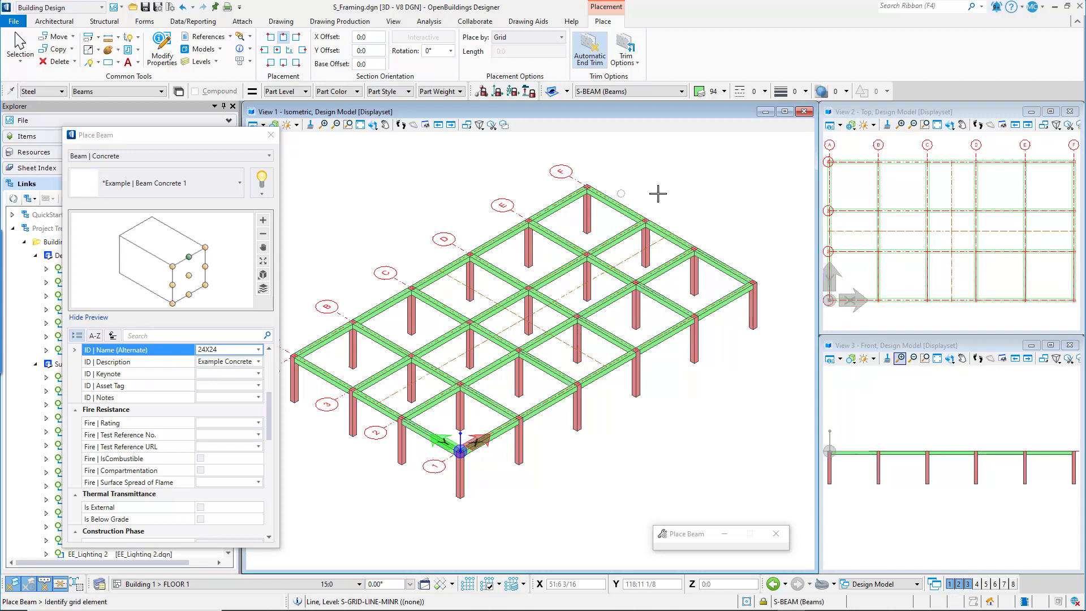
Step: Close the Place Beam dialog to end beam placement
click(271, 135)
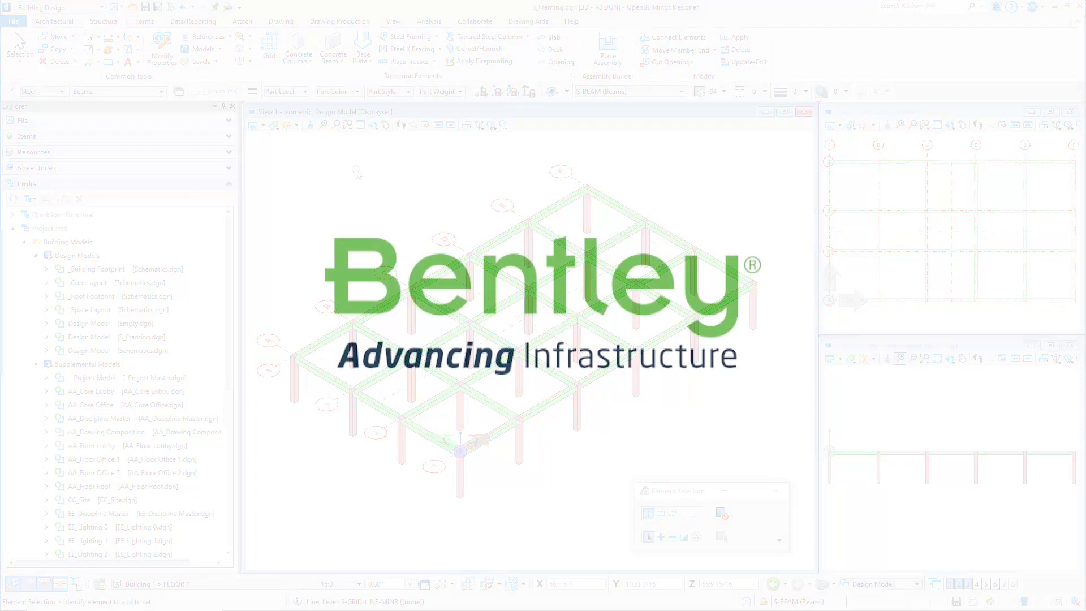